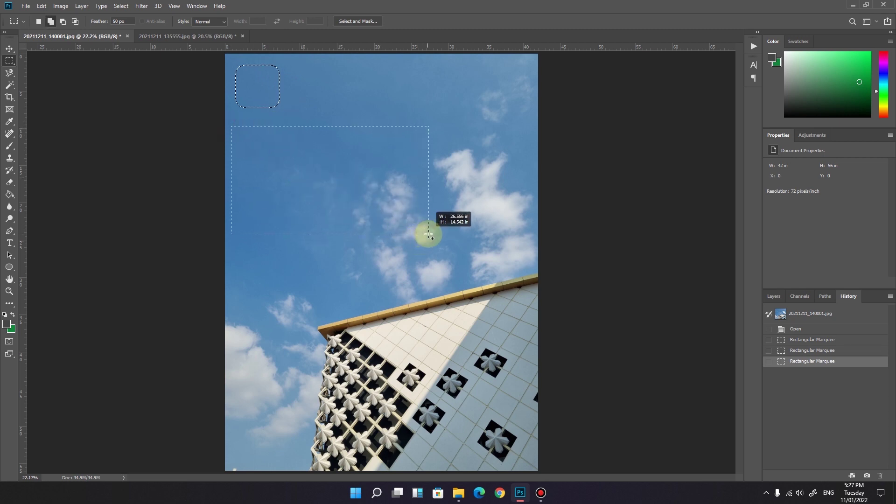
# Add two more feathered rectangular areas to the selection down the photo's left side, and deselect everything
pyautogui.moveTo(234, 251); pyautogui.dragTo(436, 324)
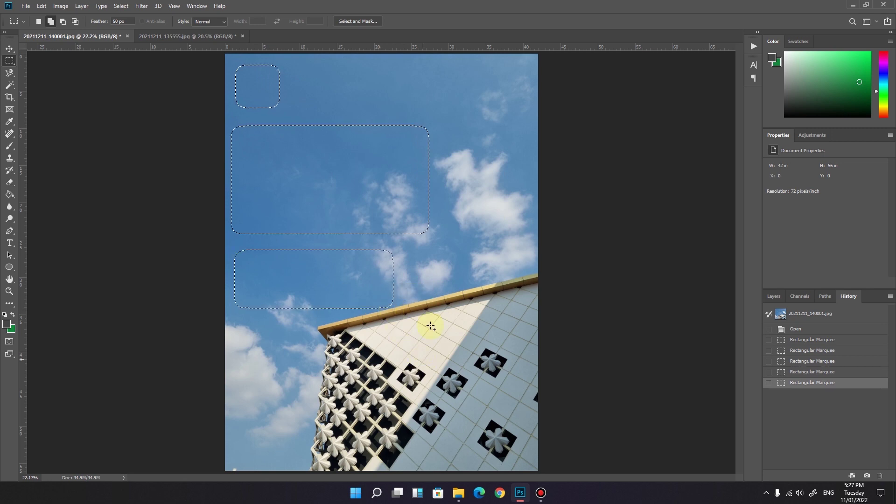
pyautogui.moveTo(237, 432); pyautogui.dragTo(301, 460)
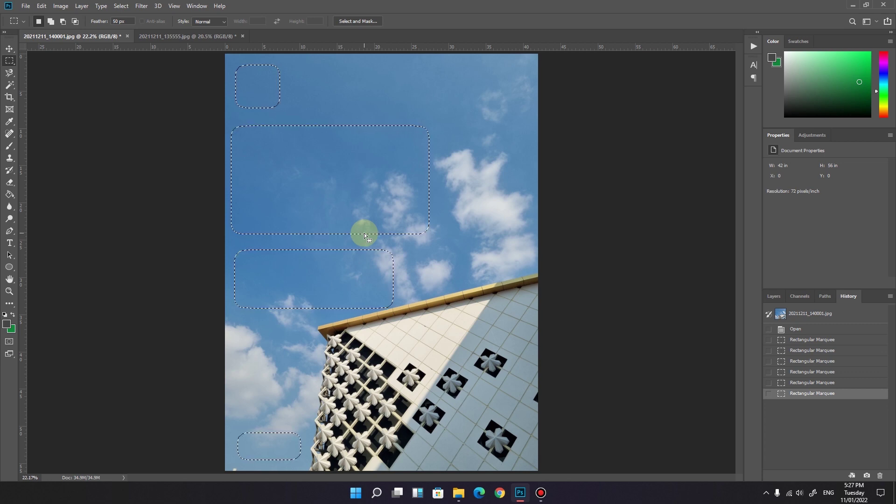
pyautogui.click(153, 134)
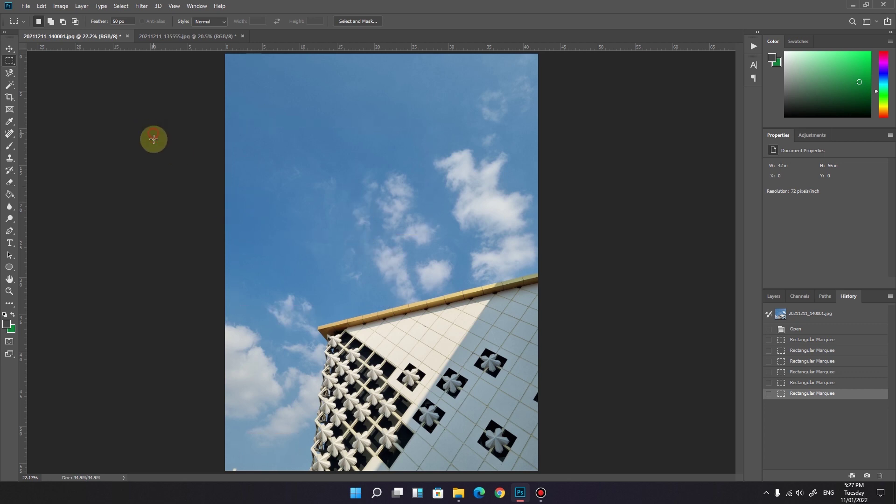
# Draw a rectangular frame about 28.8 by 9.3 in across the upper sky with the Frame tool
pyautogui.click(11, 111)
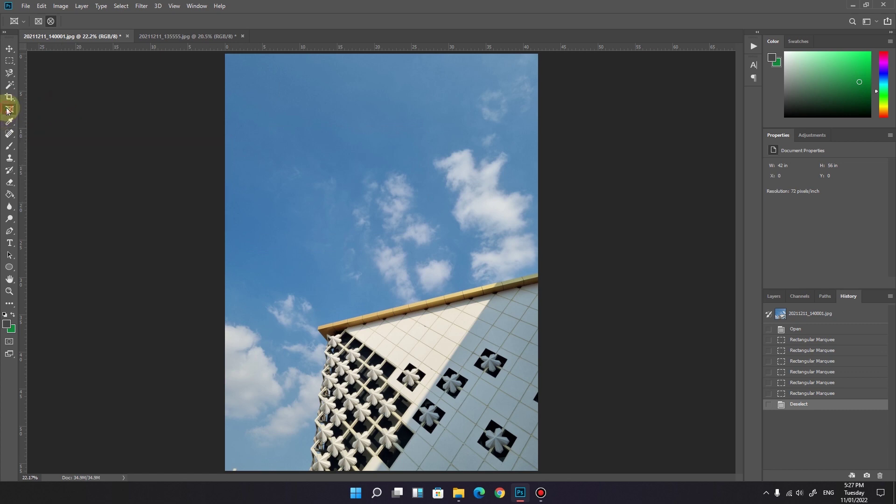
pyautogui.click(41, 22)
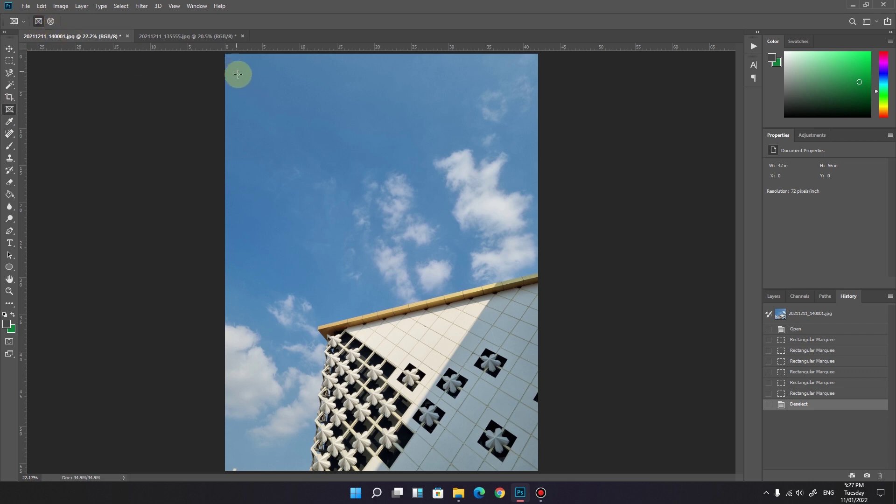
pyautogui.moveTo(238, 131); pyautogui.dragTo(452, 200)
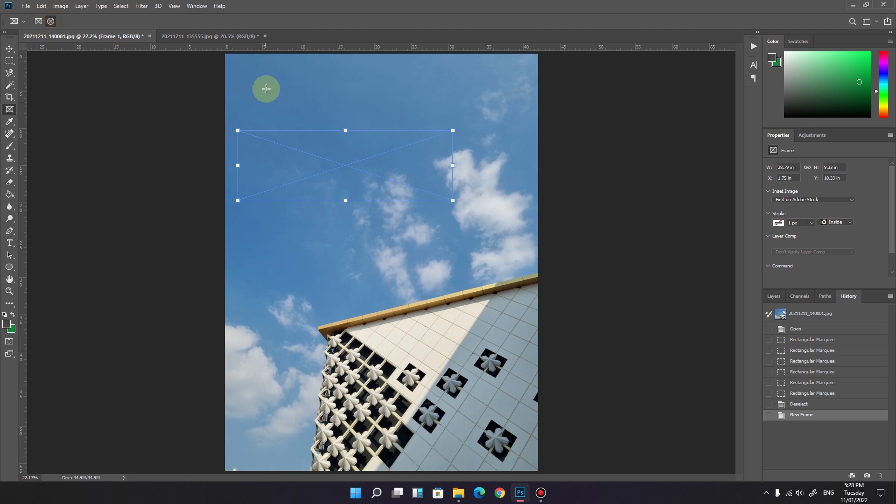
# Draw an elliptical frame about 7.6 by 7.3 in above the wide frame and a rectangular one about 16.5 by 12.3 in below it
pyautogui.moveTo(237, 65); pyautogui.dragTo(295, 119)
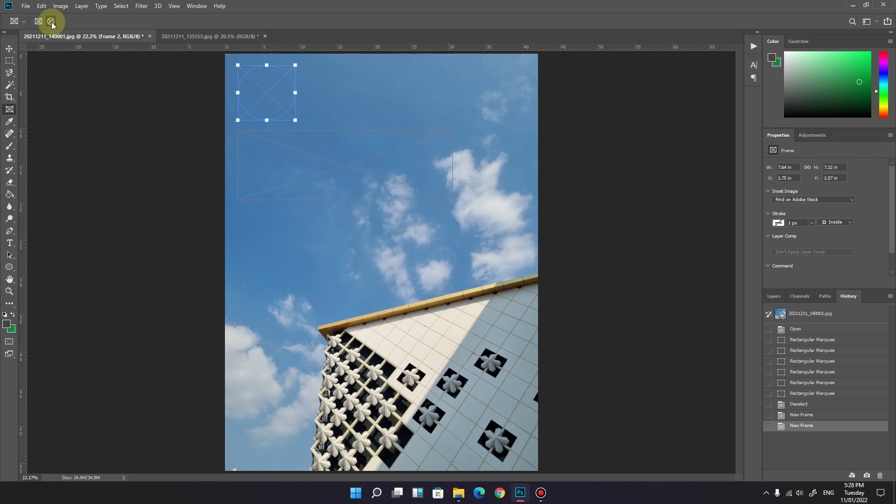
pyautogui.click(38, 21)
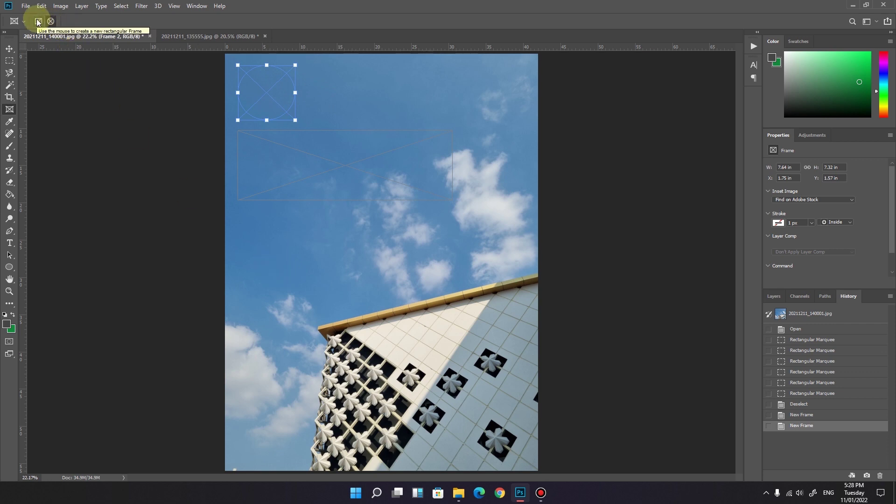
pyautogui.moveTo(238, 223); pyautogui.dragTo(361, 316)
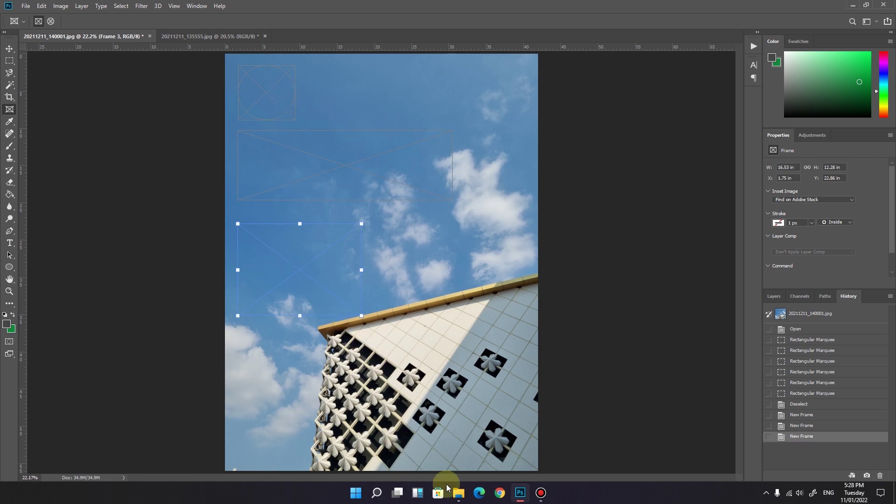
# Place the image 20211211_135555 from File Explorer into the lower rectangular frame
pyautogui.moveTo(457, 494)
pyautogui.click(458, 494)
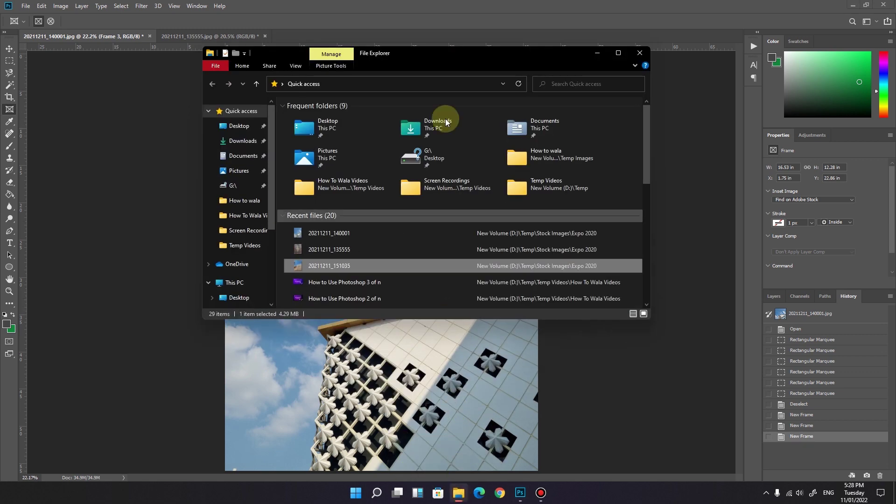
pyautogui.moveTo(427, 54); pyautogui.dragTo(656, 50)
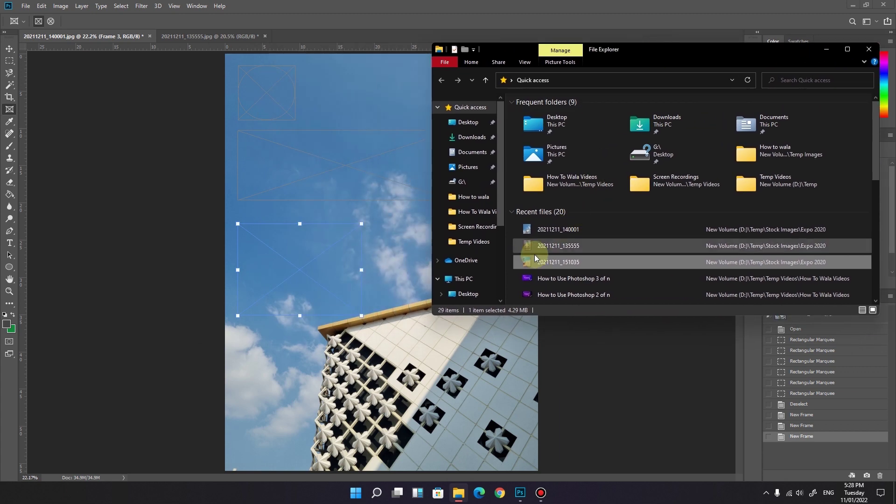
pyautogui.moveTo(564, 256); pyautogui.dragTo(297, 258)
pyautogui.moveTo(560, 245); pyautogui.dragTo(393, 257)
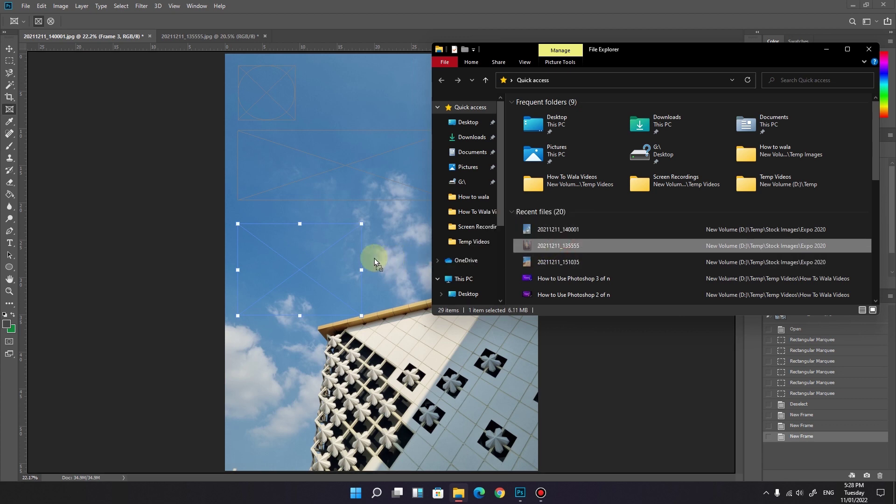
pyautogui.moveTo(320, 259); pyautogui.dragTo(316, 257)
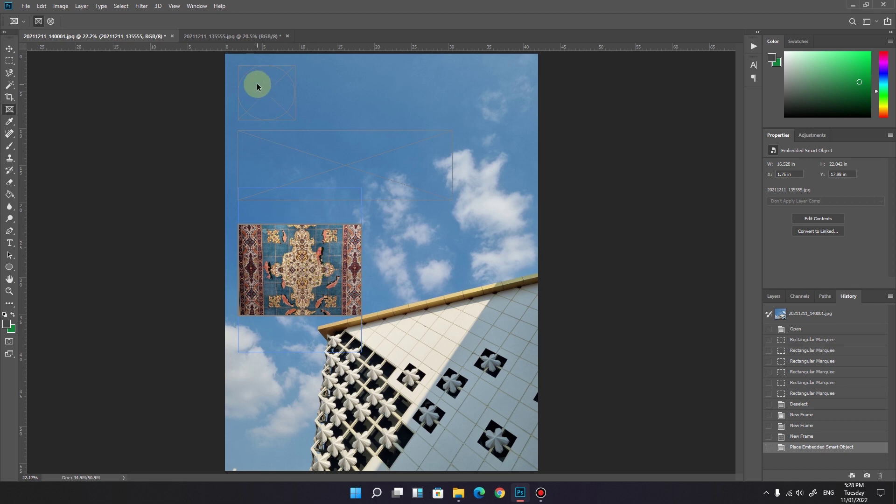
# Place How To Wala Logo Round from the How to wala folder in File Explorer into the elliptical frame
pyautogui.click(458, 494)
pyautogui.scroll(-2, 596, 243)
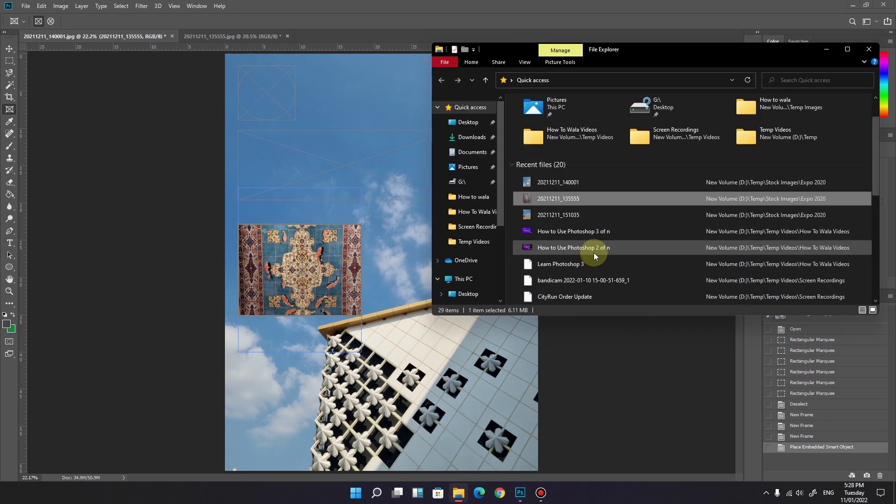
pyautogui.scroll(-2, 565, 287)
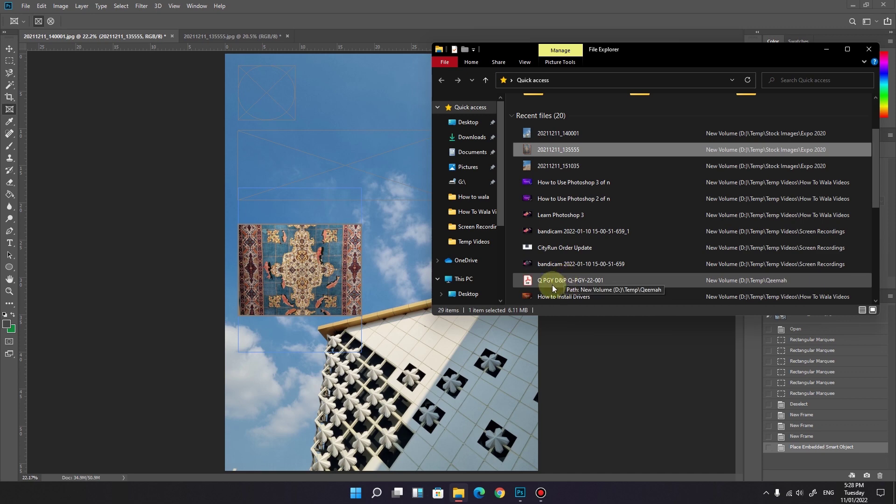
pyautogui.scroll(3, 553, 287)
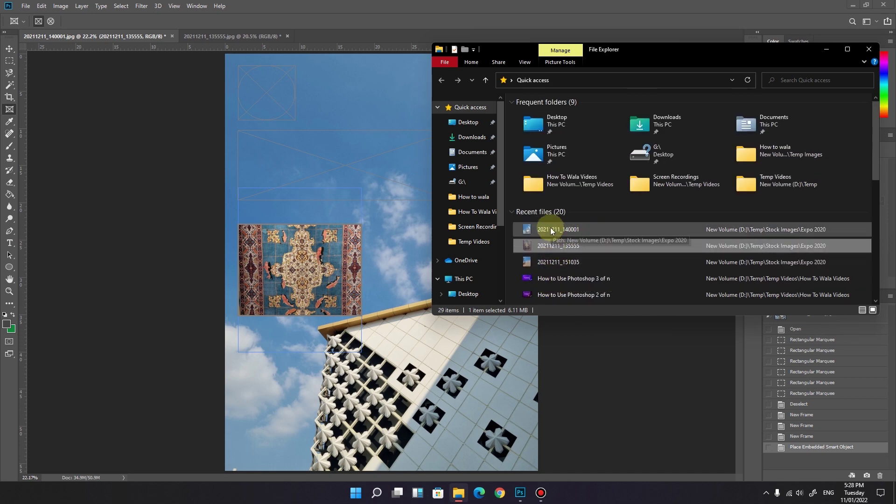
pyautogui.click(470, 198)
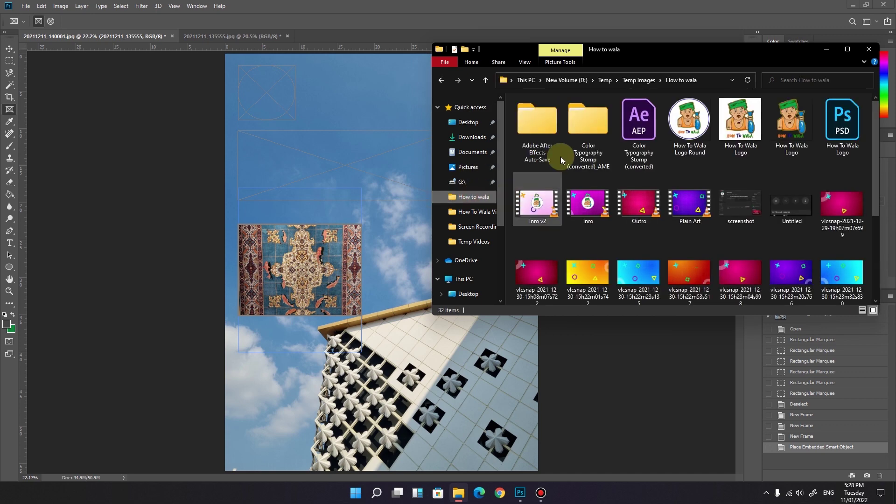
pyautogui.moveTo(690, 121); pyautogui.dragTo(259, 91)
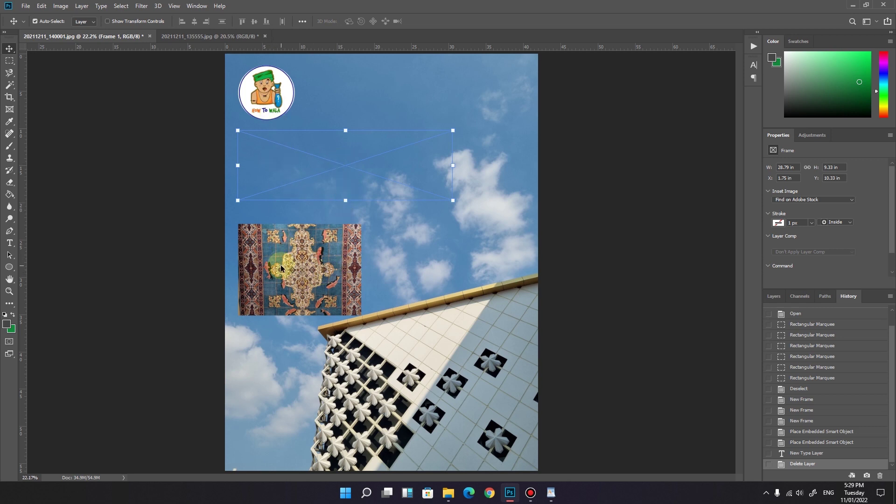
# Show the Move tool's transform controls and select the carpet image itself inside its frame
pyautogui.click(301, 273)
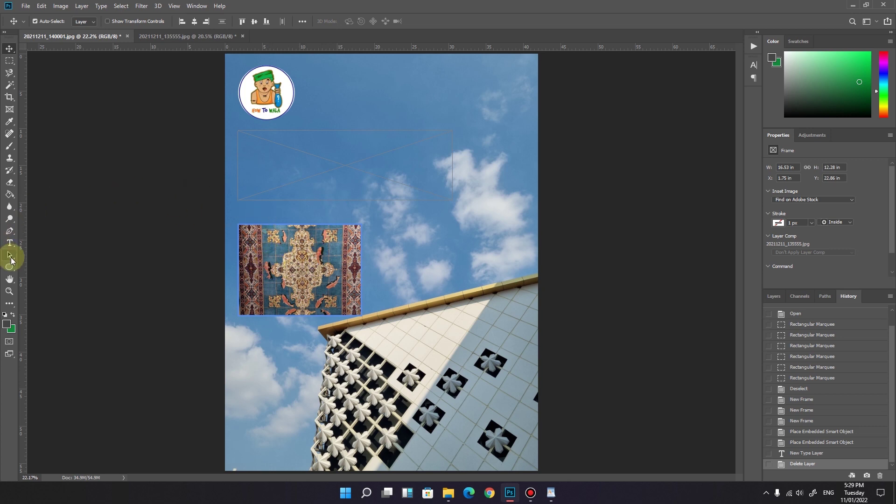
pyautogui.click(6, 109)
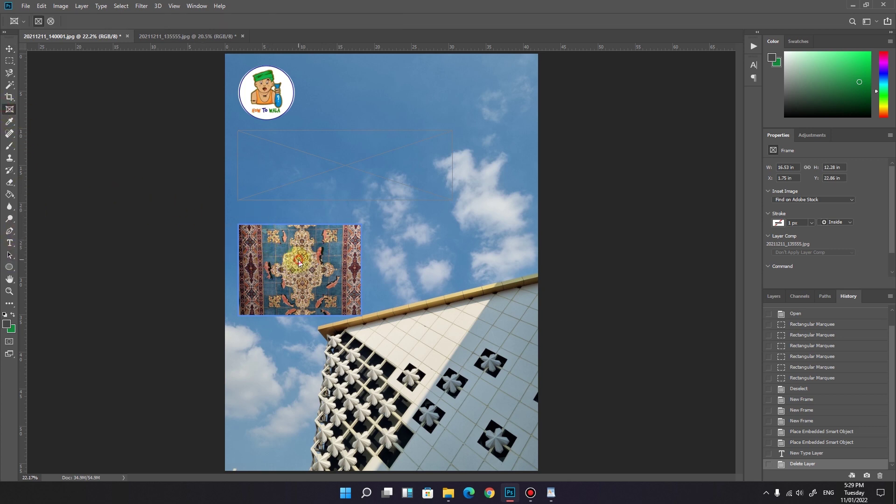
pyautogui.click(298, 259)
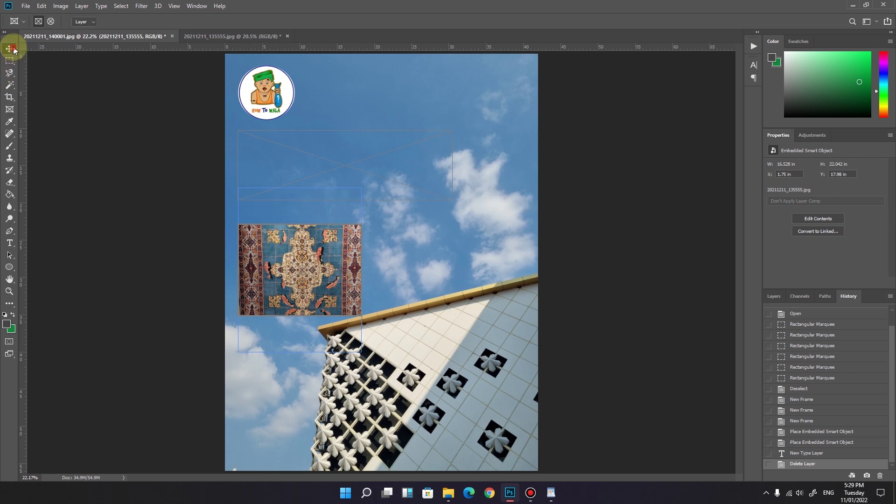
pyautogui.click(9, 48)
pyautogui.click(278, 258)
pyautogui.moveTo(303, 257); pyautogui.dragTo(302, 262)
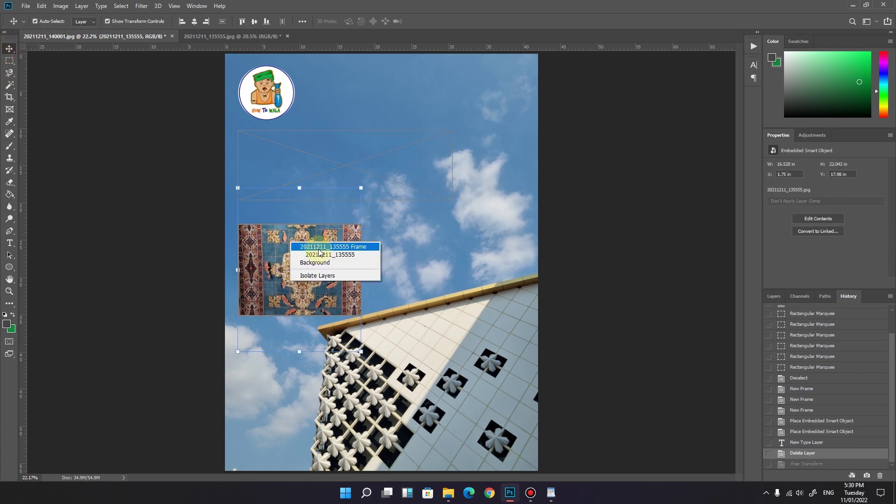
pyautogui.click(320, 255)
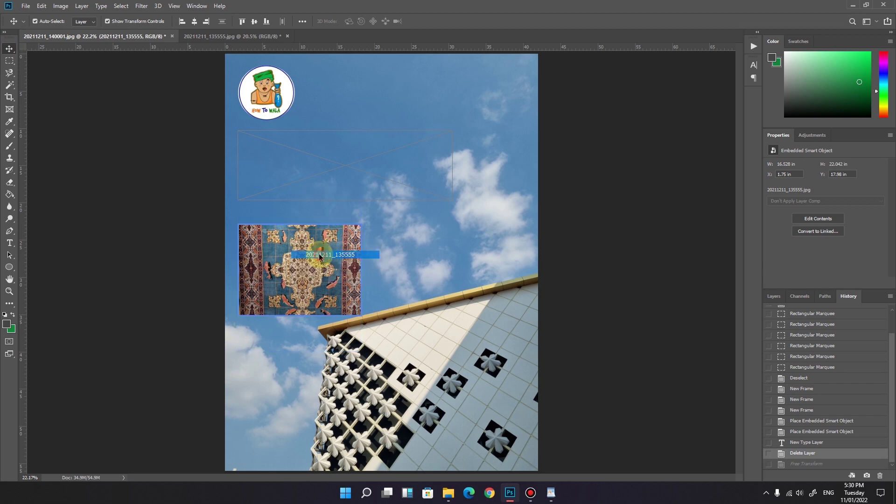
pyautogui.click(302, 256)
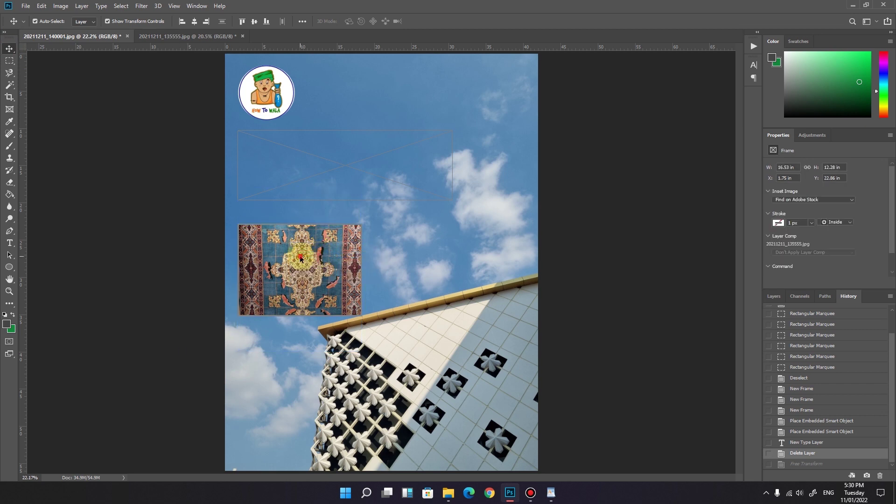
pyautogui.click(302, 256)
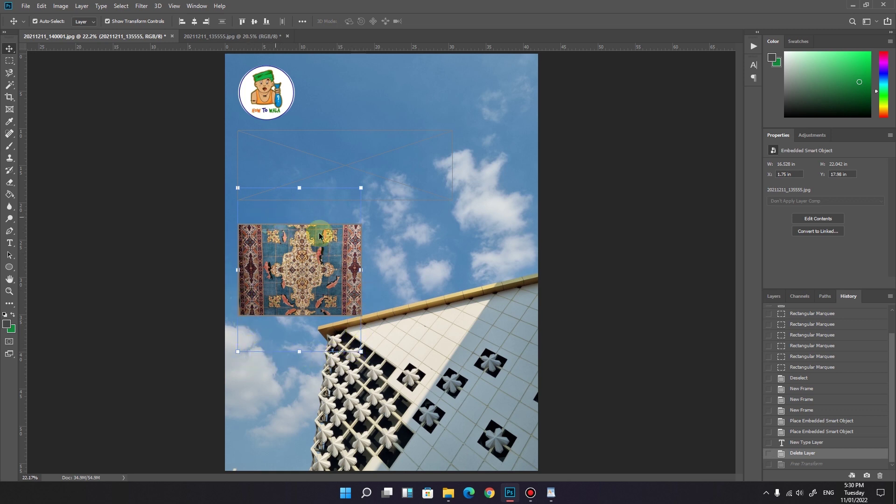
# Enlarge the carpet image inside its frame to about 47%, rotate it about -13.2°, and apply the transform
pyautogui.moveTo(361, 269)
pyautogui.mouseDown()
pyautogui.moveTo(397, 265)
pyautogui.moveTo(345, 266)
pyautogui.moveTo(369, 265)
pyautogui.mouseUp()
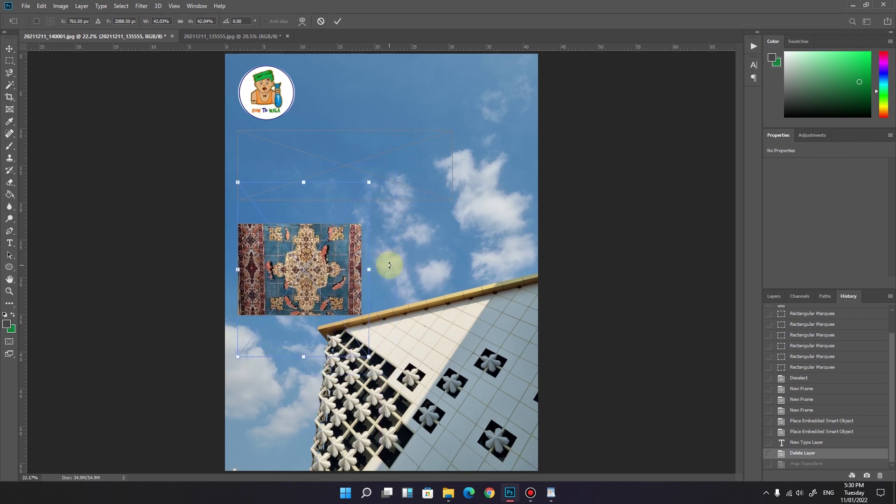
pyautogui.moveTo(392, 266); pyautogui.dragTo(387, 252)
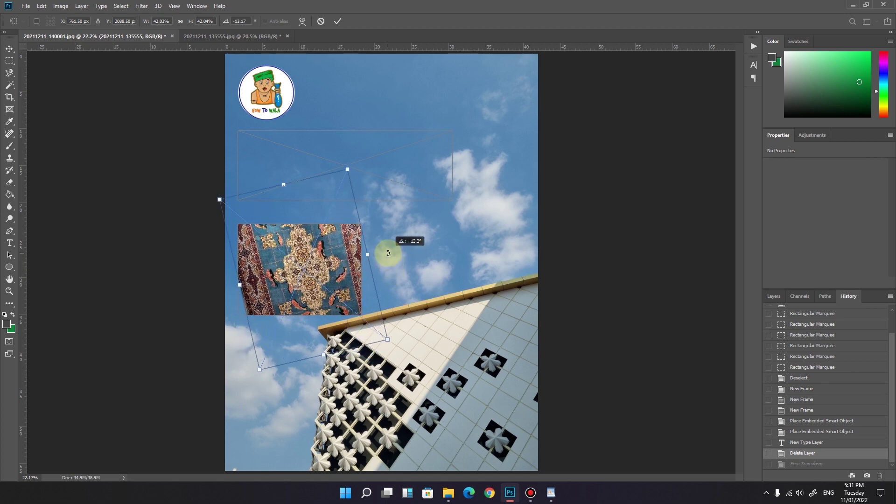
pyautogui.moveTo(334, 260); pyautogui.dragTo(373, 256)
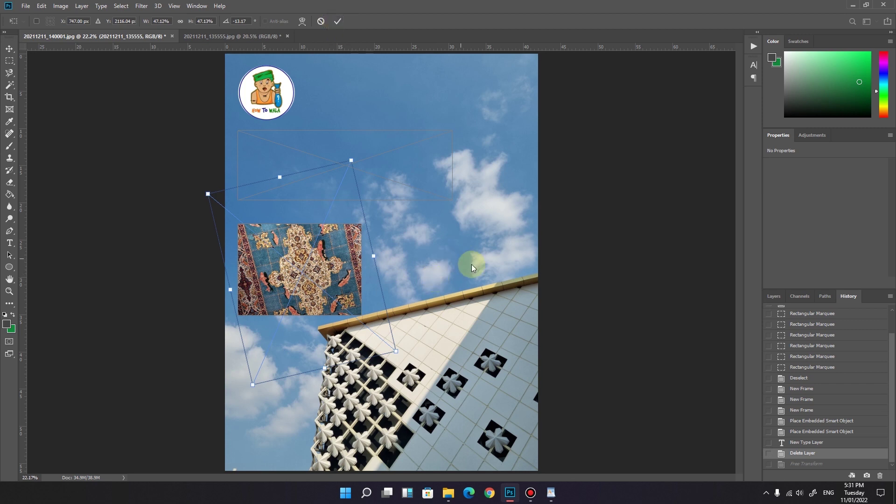
pyautogui.click(337, 21)
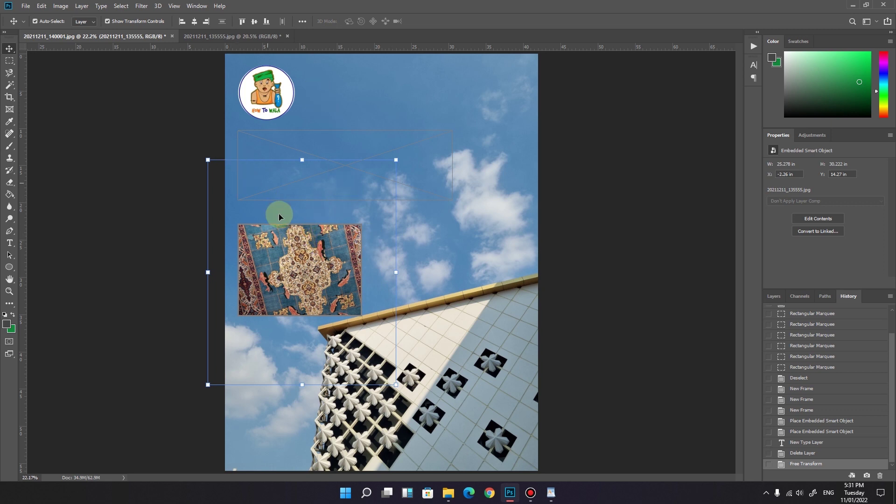
# Select the logo image inside the elliptical frame, scale it down to about 45.9%, centre it, and apply the transform
pyautogui.click(264, 97)
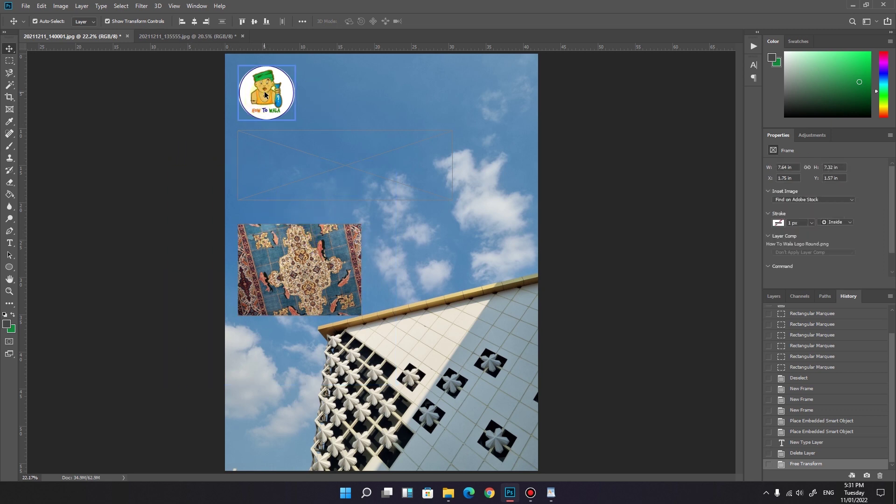
pyautogui.click(263, 88)
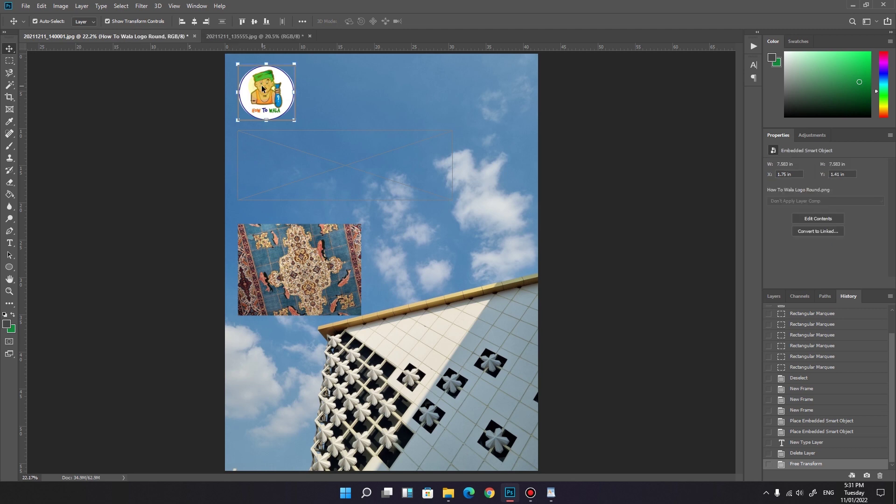
pyautogui.moveTo(294, 120); pyautogui.dragTo(265, 96)
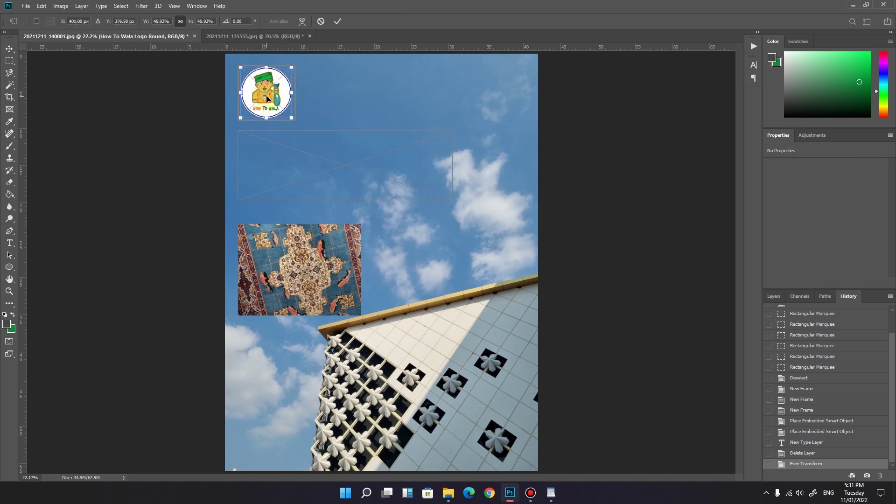
pyautogui.click(332, 21)
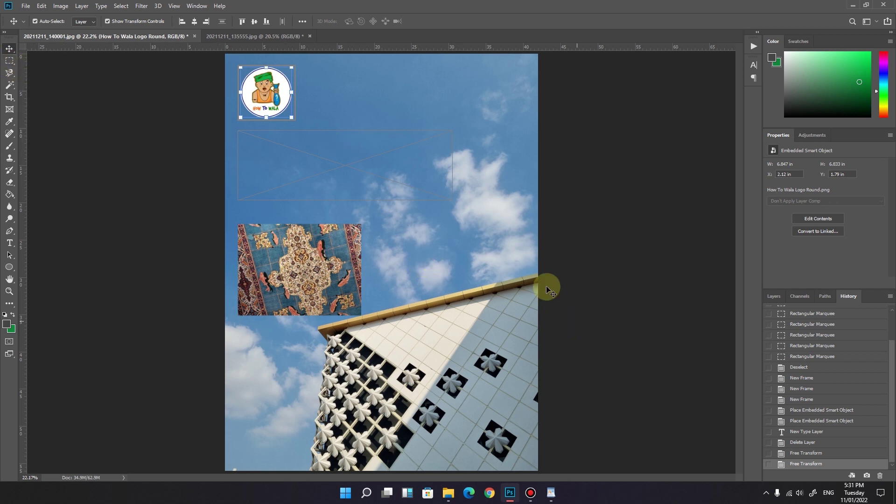
# Duplicate the empty rectangular Frame 1 in the same document and move the copy below the carpet image, to about Y 38.3 in
pyautogui.click(370, 169)
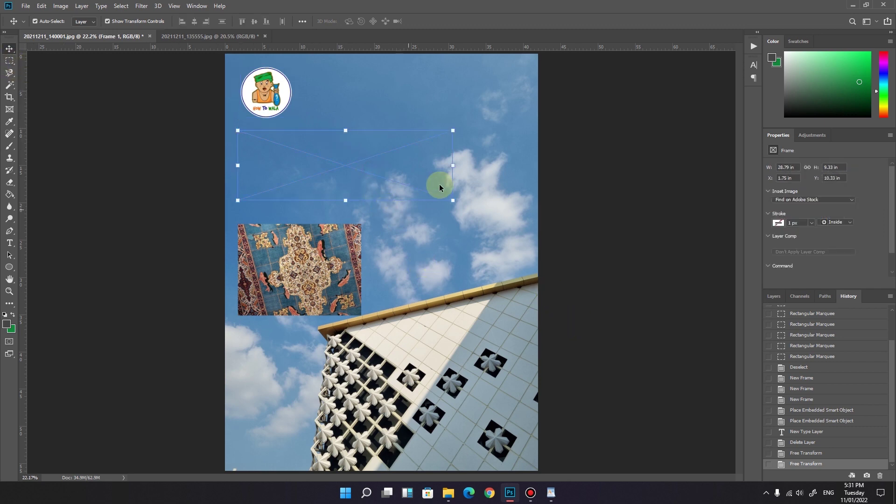
pyautogui.rightClick(382, 169)
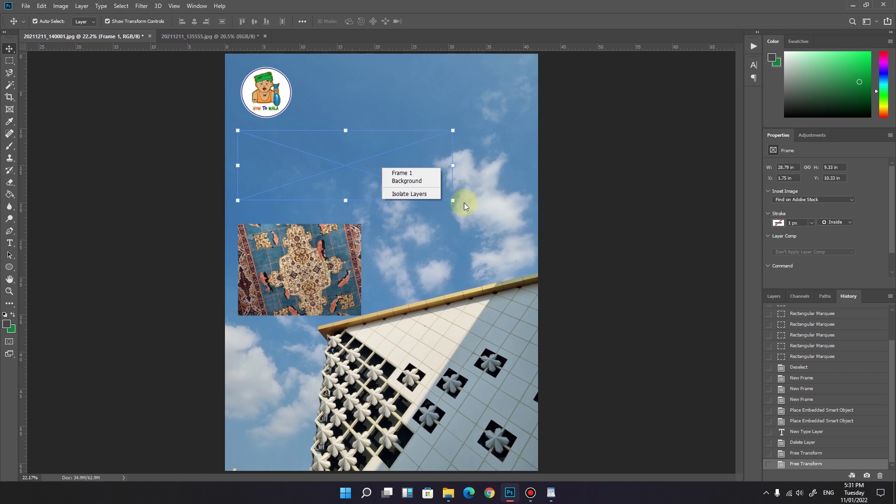
pyautogui.click(773, 296)
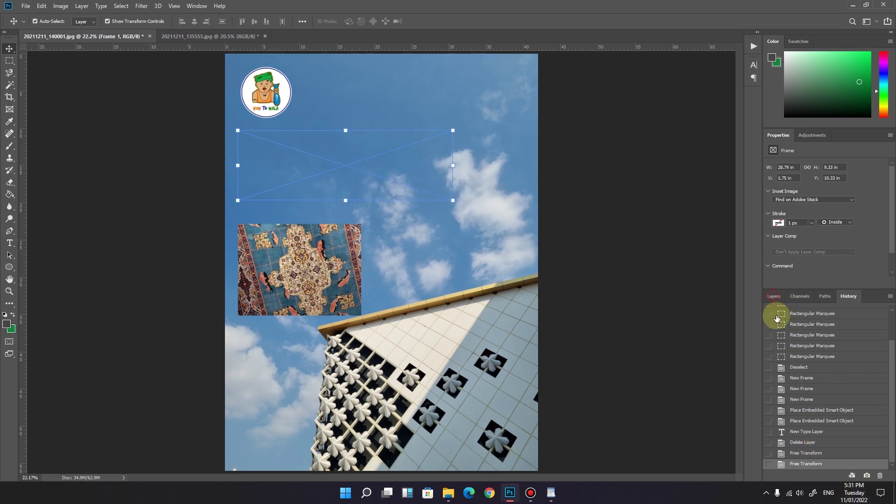
pyautogui.click(773, 296)
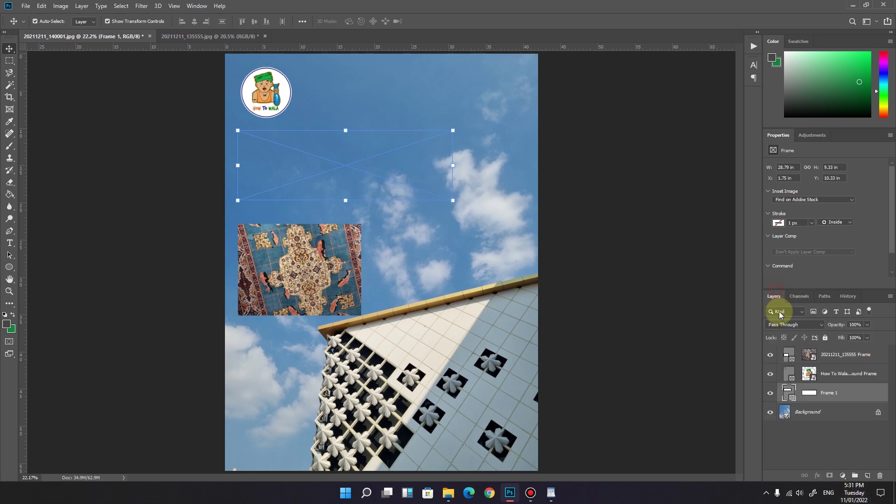
pyautogui.rightClick(828, 392)
pyautogui.click(826, 63)
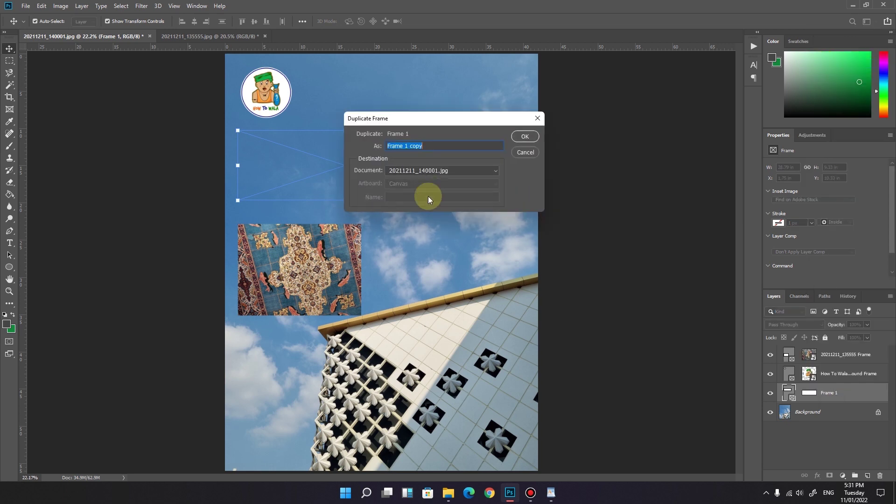
pyautogui.click(516, 138)
pyautogui.moveTo(365, 155); pyautogui.dragTo(359, 364)
# Duplicate the 20211211_135555 frame with its carpet image and move the copy beside the original, to about X 21 in
pyautogui.rightClick(333, 268)
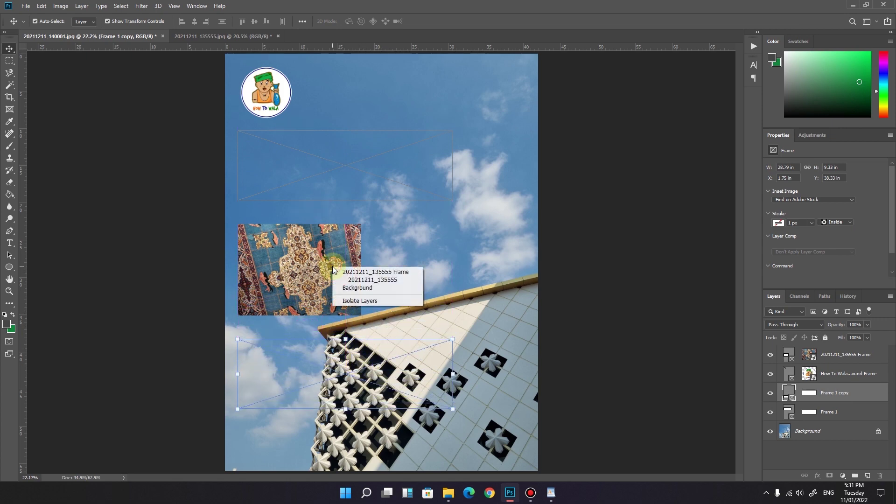
pyautogui.click(363, 280)
pyautogui.rightClick(845, 356)
pyautogui.click(812, 153)
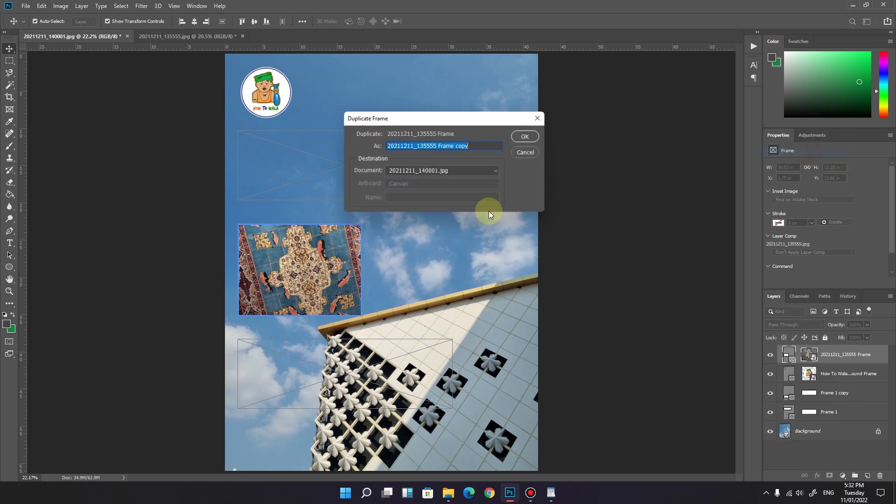
pyautogui.click(523, 137)
pyautogui.moveTo(328, 247); pyautogui.dragTo(475, 245)
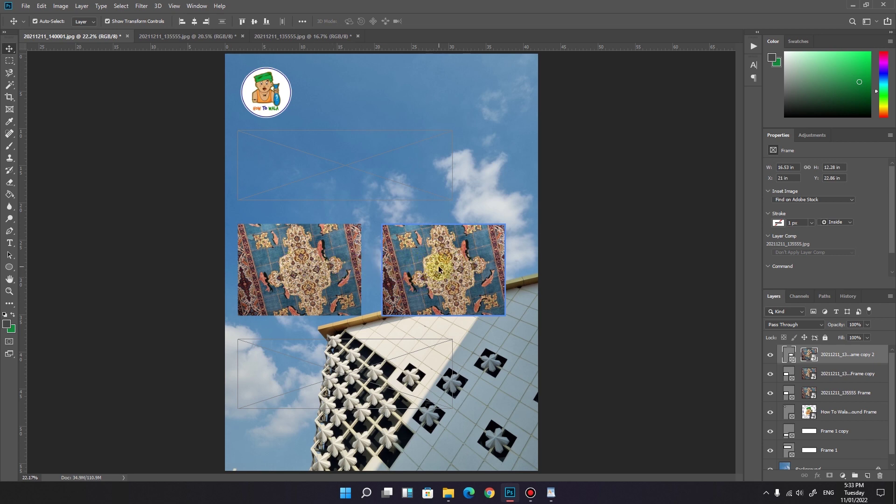
# Remove the carpet image from the duplicated frame and bring it back into that frame
pyautogui.click(438, 265)
pyautogui.press('Delete')
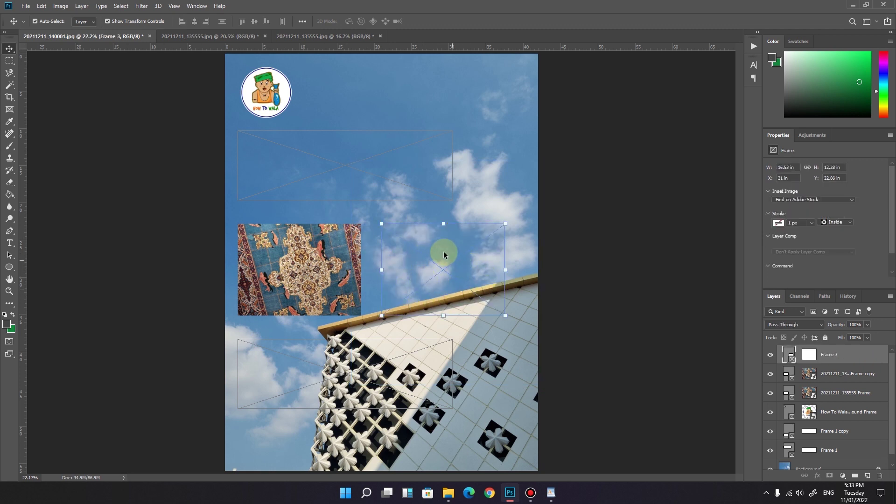
pyautogui.hotkey('ctrl', 'v')
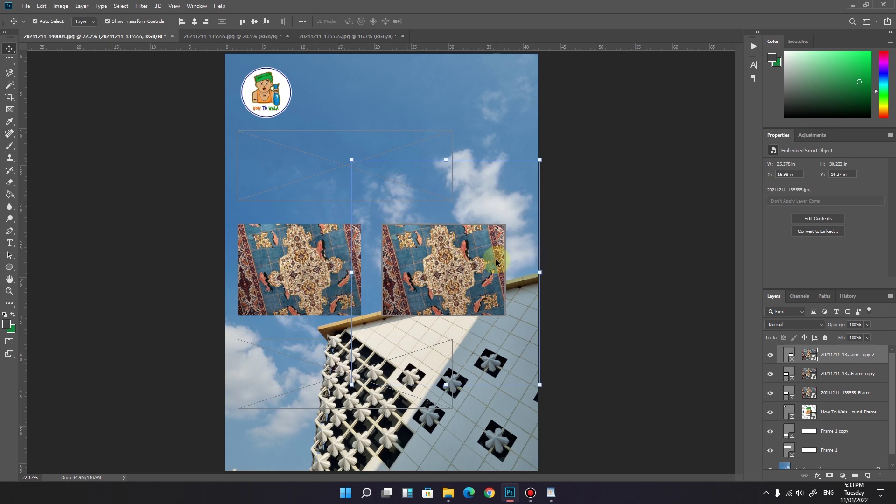
# Delete all frame layers above the Background and activate the Frame tool
pyautogui.click(10, 109)
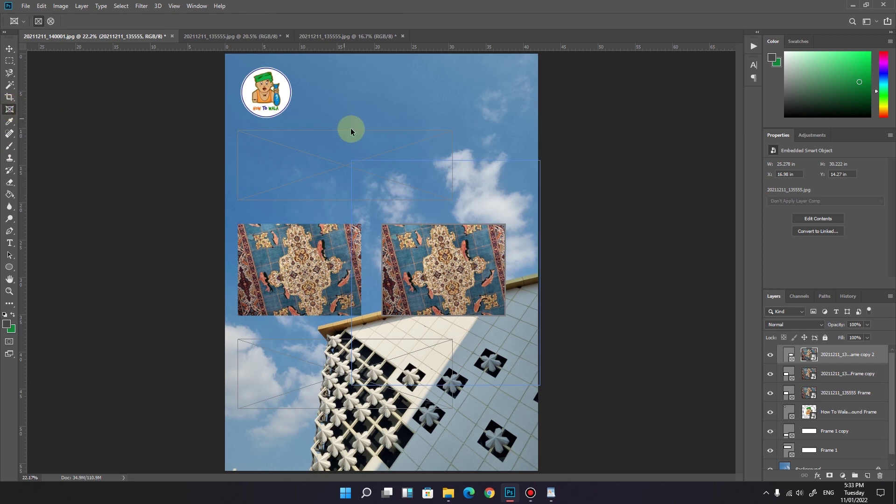
pyautogui.keyDown('shift'); pyautogui.click(834, 451); pyautogui.keyUp('shift')
pyautogui.press('Delete')
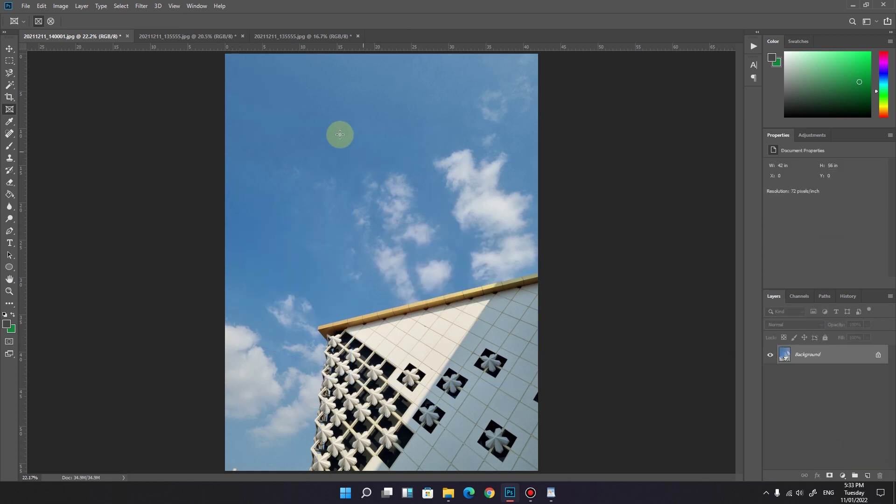
# Draw two rectangular frames on the sky and two elliptical frames beside them, the lower ellipse about 5.4 × 8.5 in
pyautogui.moveTo(288, 109); pyautogui.dragTo(412, 220)
pyautogui.moveTo(295, 244)
pyautogui.mouseDown()
pyautogui.moveTo(340, 276)
pyautogui.moveTo(324, 317)
pyautogui.moveTo(306, 306)
pyautogui.moveTo(344, 264)
pyautogui.moveTo(384, 265)
pyautogui.moveTo(393, 304)
pyautogui.mouseUp()
pyautogui.click(51, 21)
pyautogui.moveTo(425, 104); pyautogui.dragTo(505, 212)
pyautogui.moveTo(425, 207); pyautogui.dragTo(466, 272)
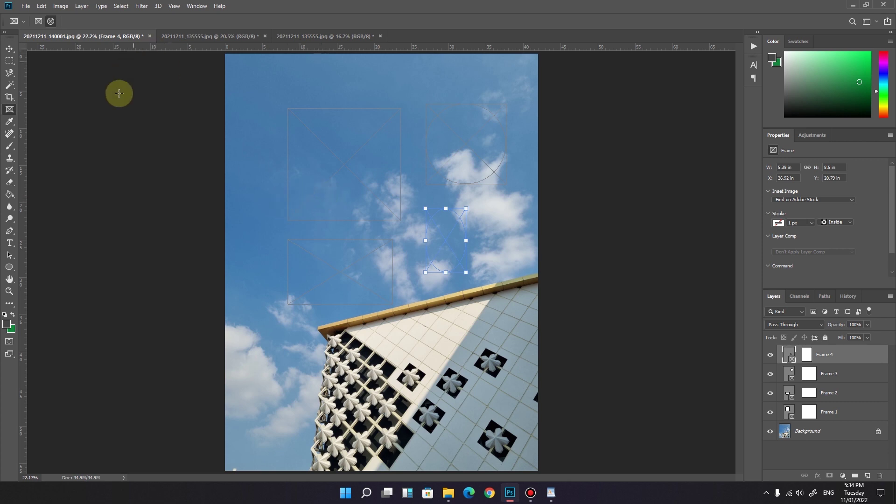
pyautogui.click(531, 493)
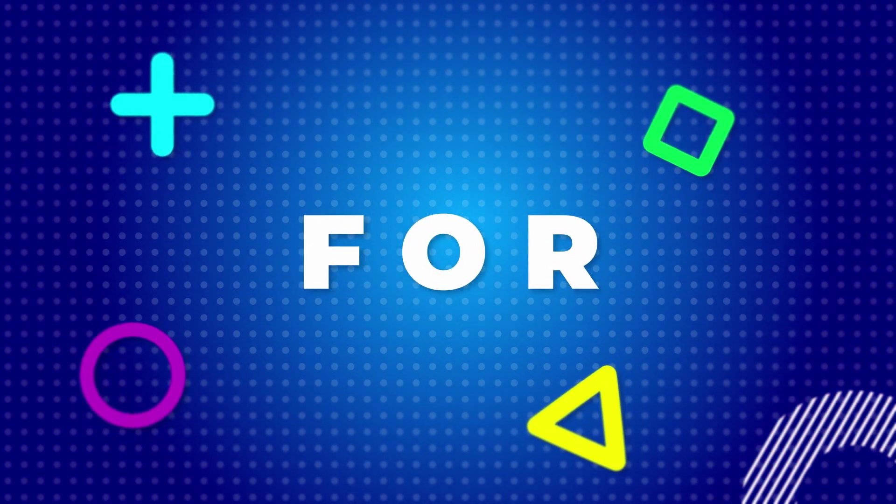